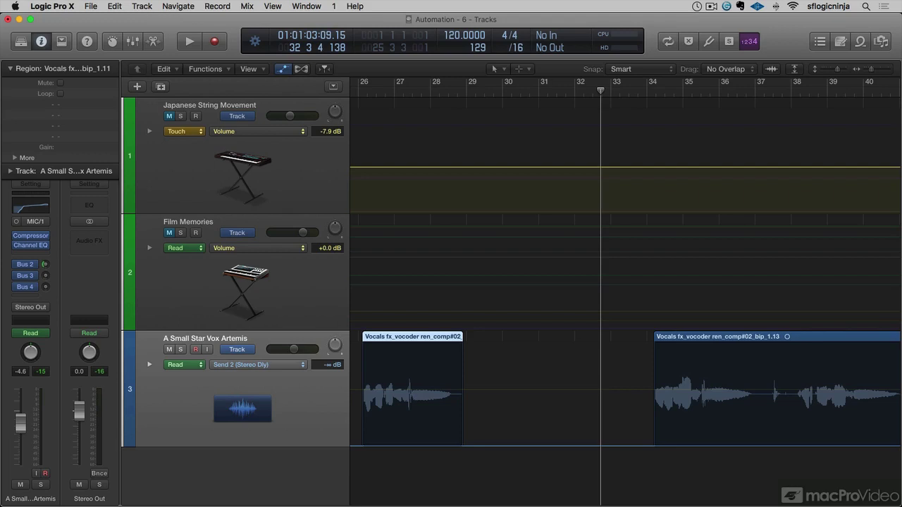
# Zoom the Tracks area out horizontally to show more bars of the vocal regions
pyautogui.press('super+Left')
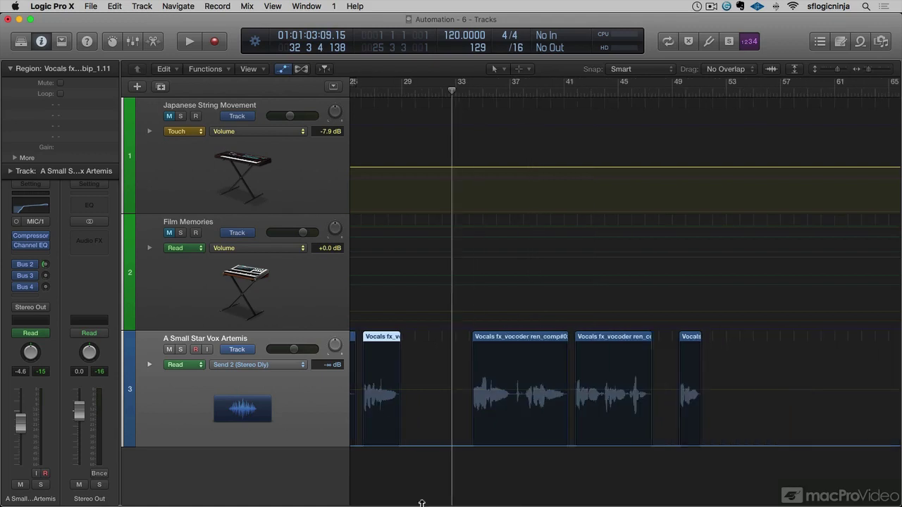
pyautogui.click(423, 447)
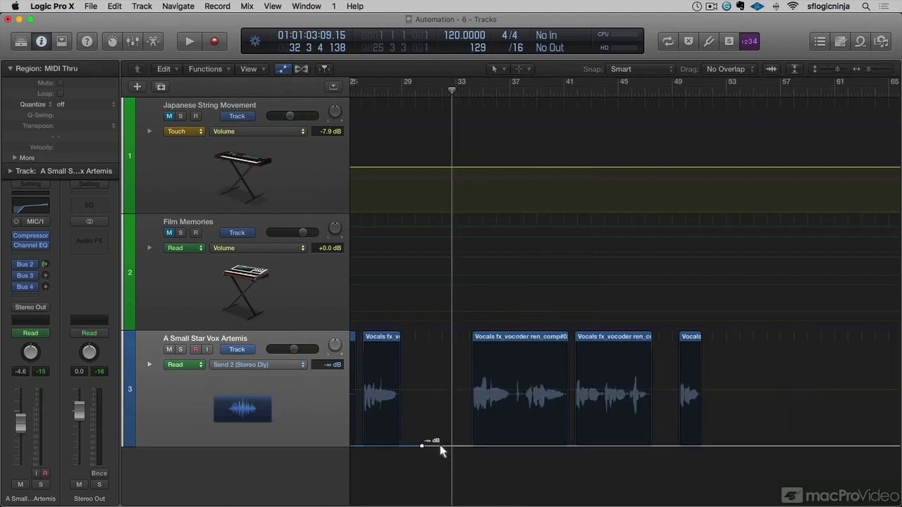
pyautogui.moveTo(440, 445); pyautogui.dragTo(440, 427)
pyautogui.hscroll(-3, 440, 431)
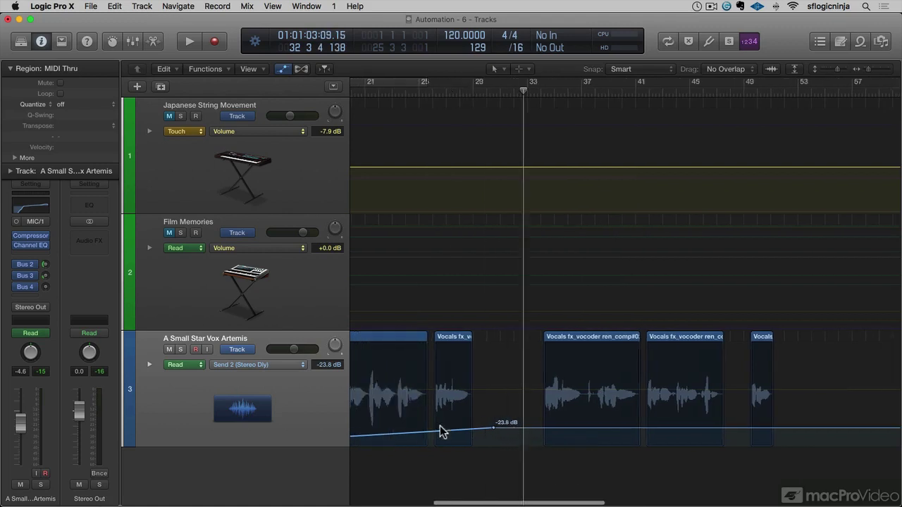
pyautogui.hscroll(-5, 440, 430)
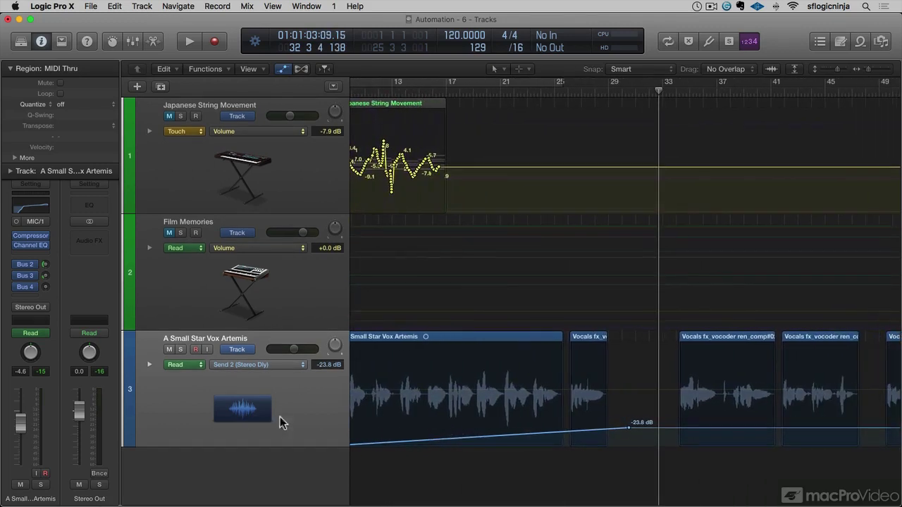
pyautogui.hscroll(1, 733, 401)
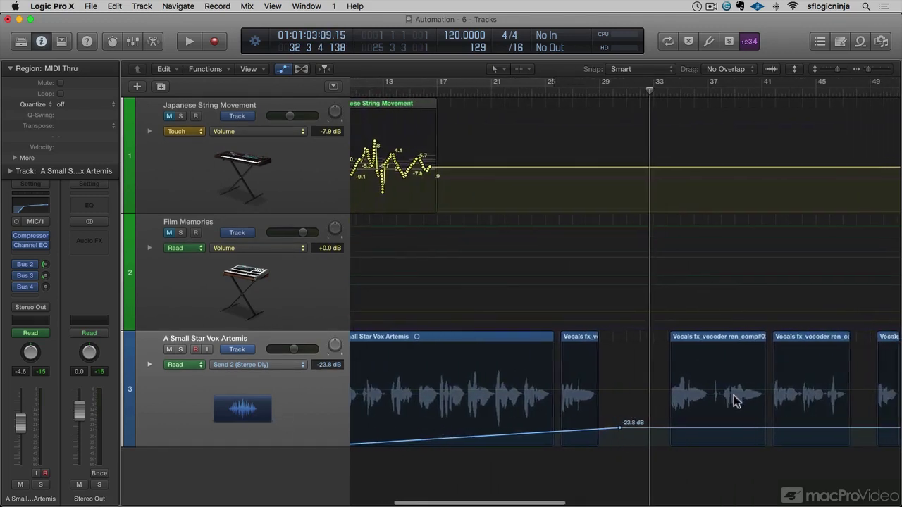
pyautogui.hscroll(6, 733, 400)
pyautogui.press('super+z')
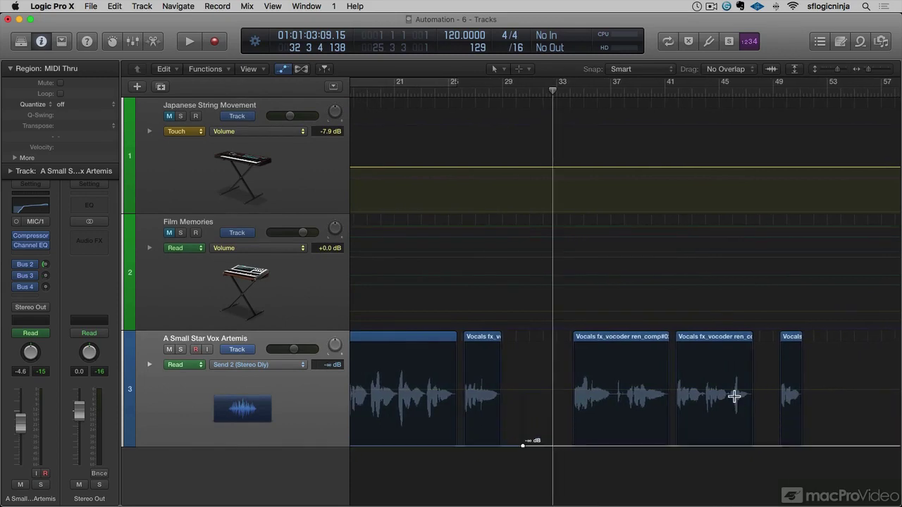
pyautogui.click(482, 340)
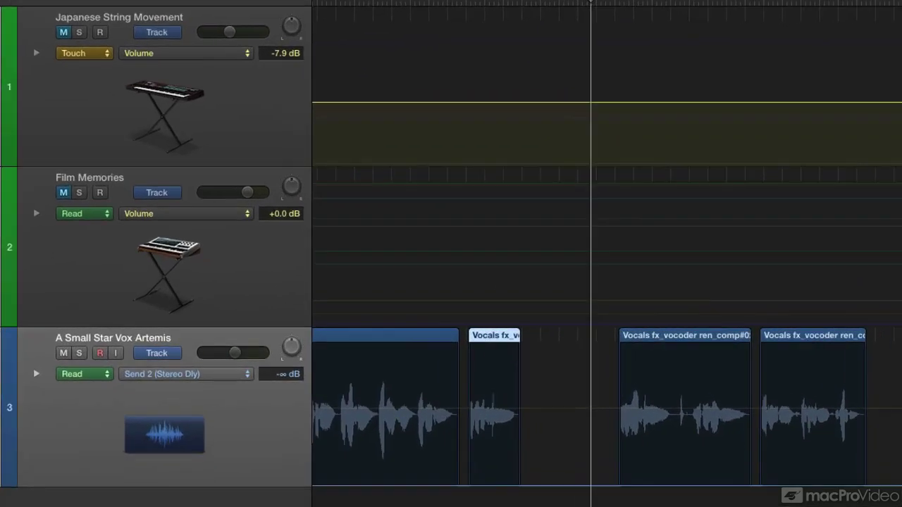
# Switch the vocal track to region automation and shape a -∞ to -8.2 dB ramp on bip_1.11
pyautogui.moveTo(246, 353)
pyautogui.click(169, 354)
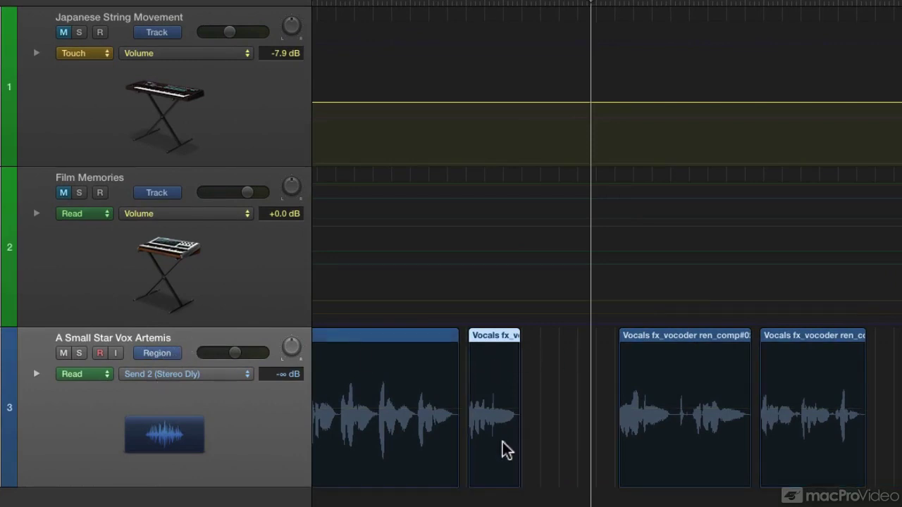
pyautogui.scroll(5, 522, 390)
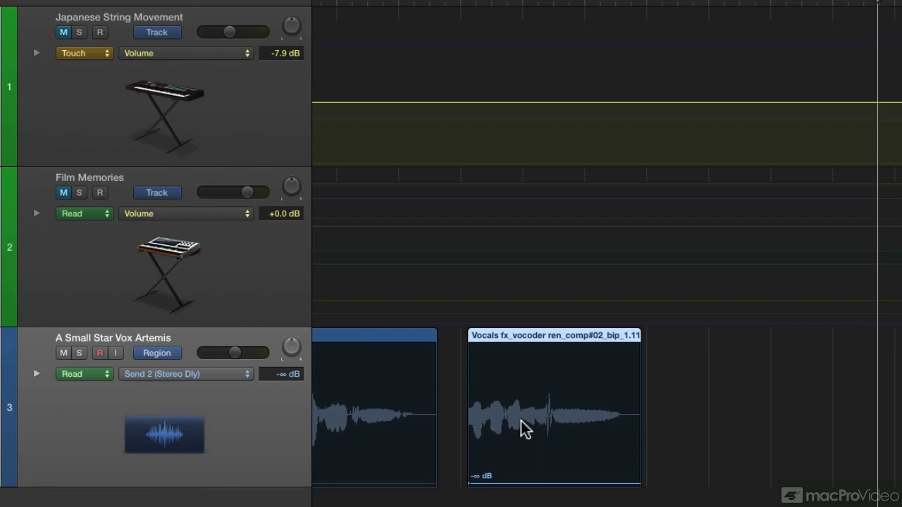
pyautogui.moveTo(528, 484); pyautogui.dragTo(528, 438)
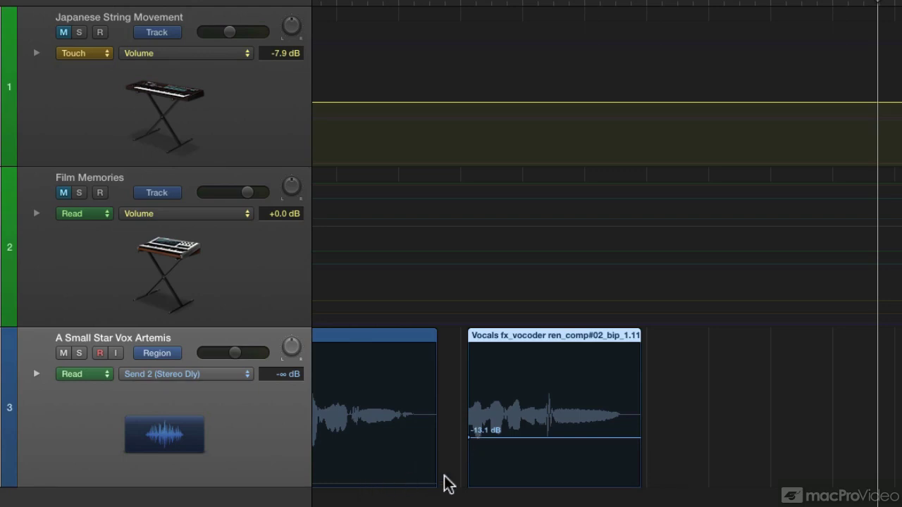
pyautogui.click(557, 439)
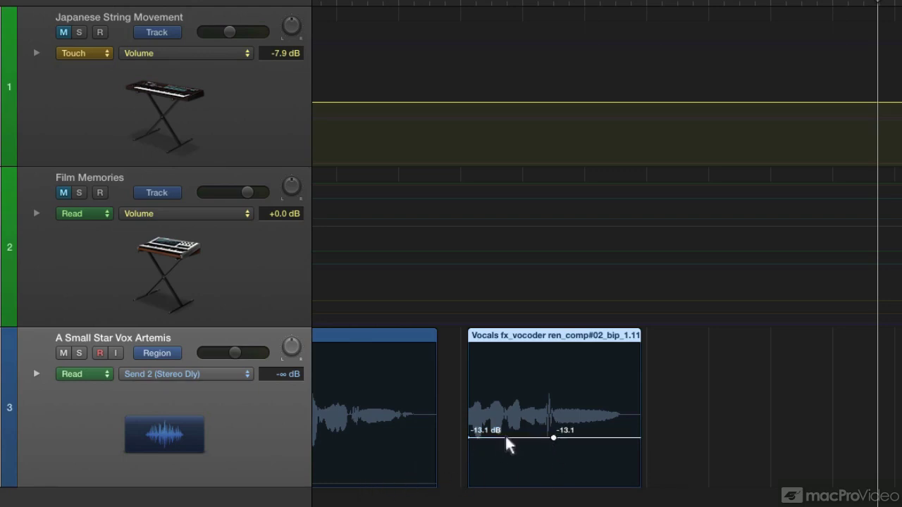
pyautogui.moveTo(510, 439); pyautogui.dragTo(599, 421)
pyautogui.click(576, 483)
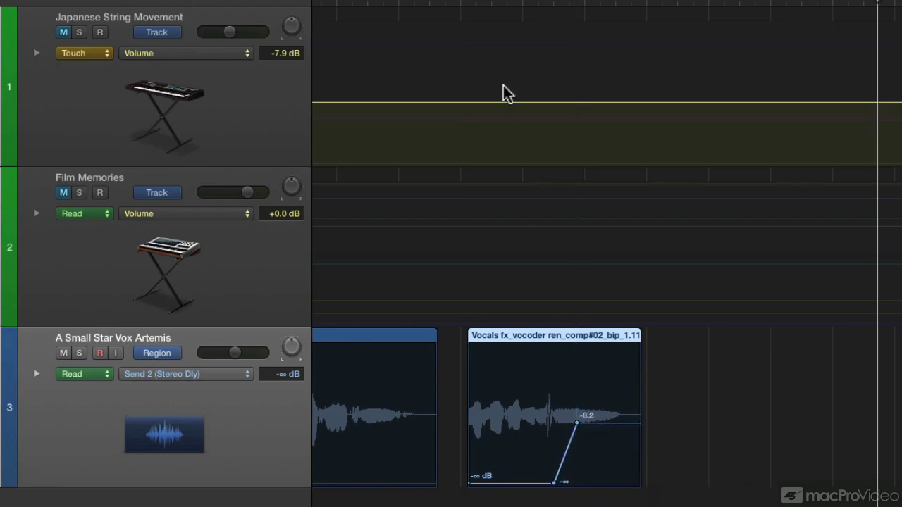
# Play back from just before the ramp to audition it, then stop
pyautogui.doubleClick(457, 3)
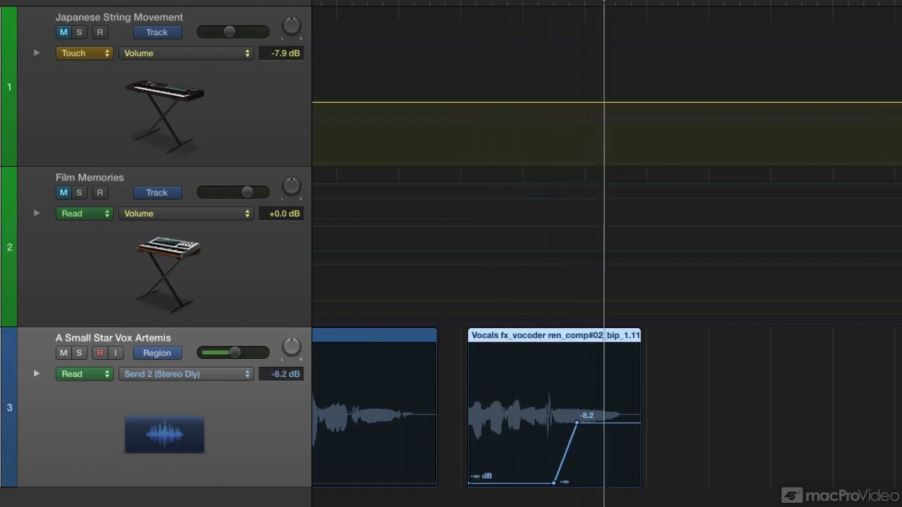
pyautogui.press('space')
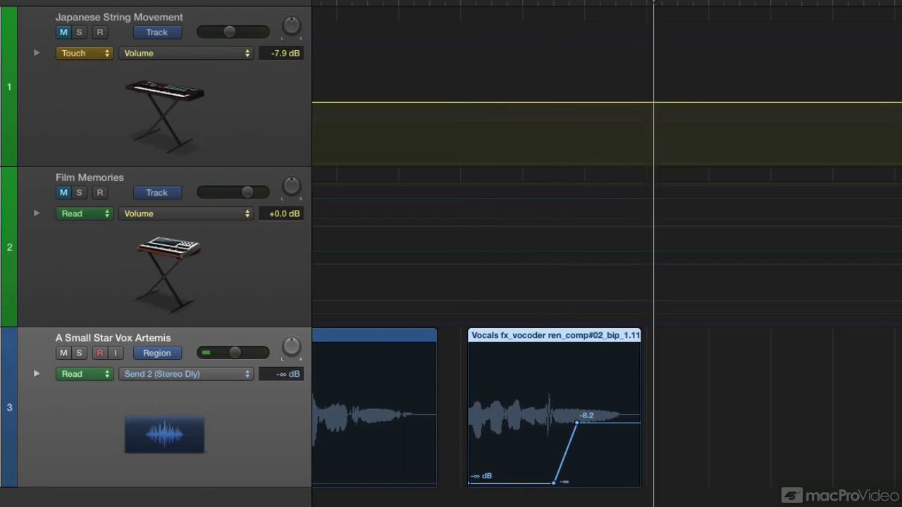
pyautogui.hscroll(2, 597, 413)
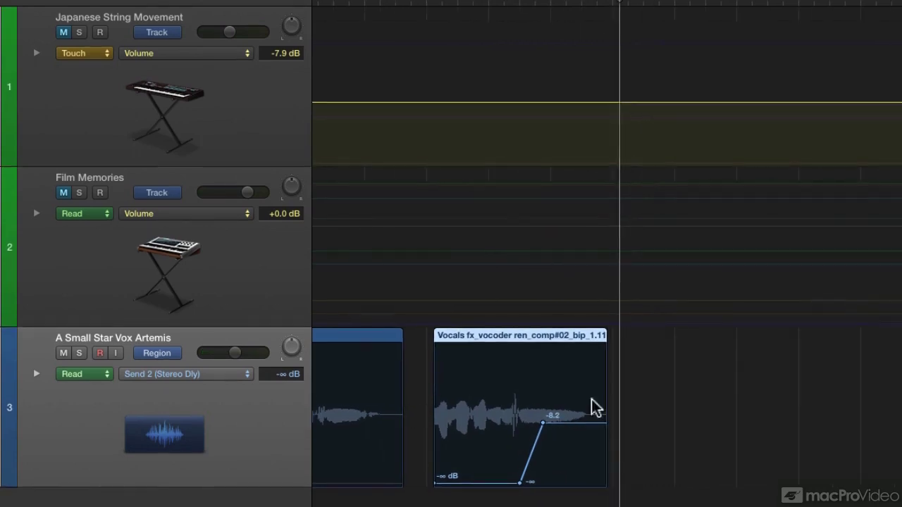
# Option-drag the bip_1.11 region right to create bip_1.20 with the same ramp
pyautogui.moveTo(482, 338); pyautogui.dragTo(672, 376)
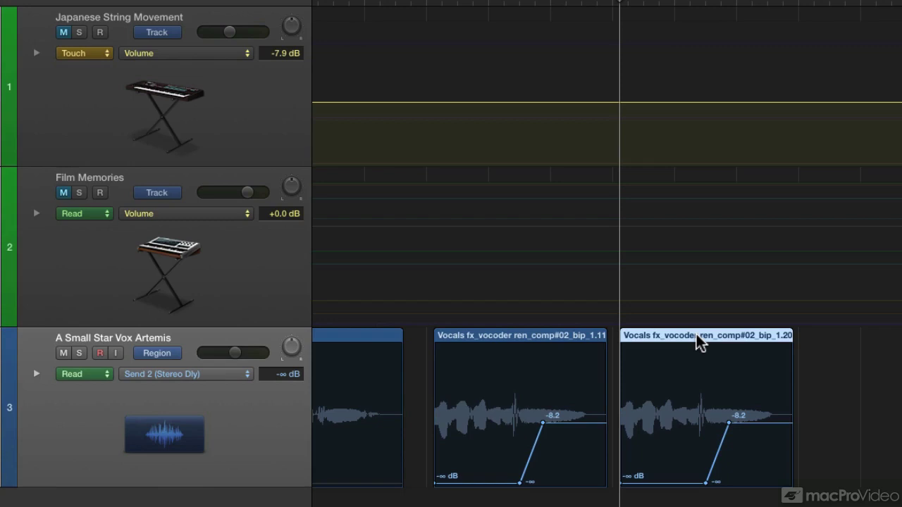
# On track automation, add a three-point Send 2 peak of -9.6 dB under bip_1.11
pyautogui.click(170, 353)
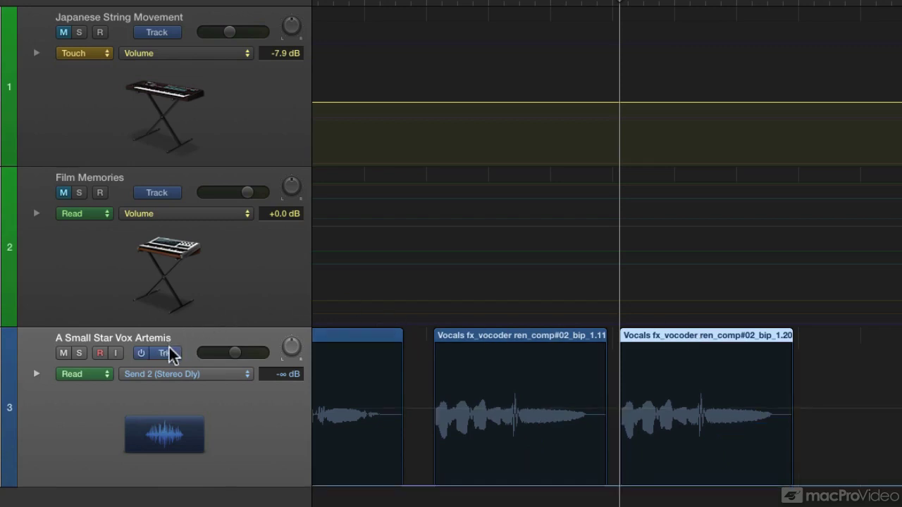
pyautogui.click(170, 353)
pyautogui.click(170, 354)
pyautogui.hscroll(-5, 501, 438)
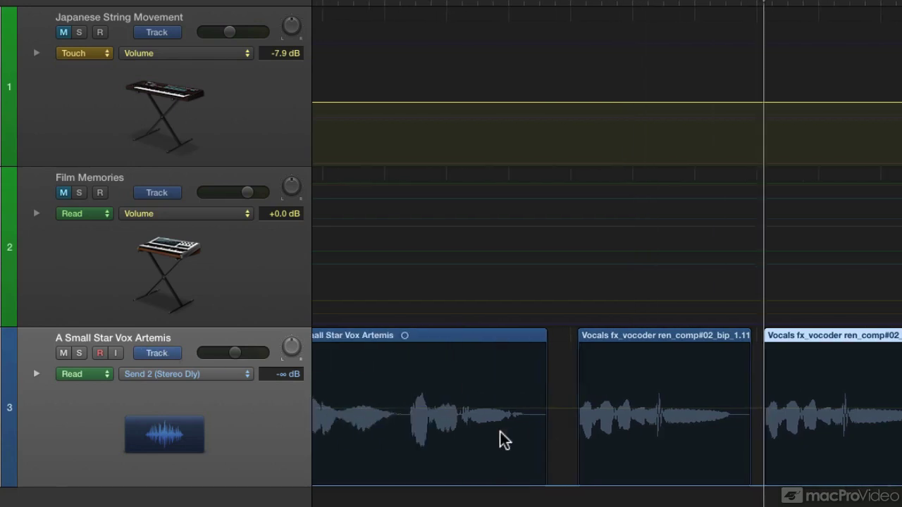
pyautogui.hscroll(4, 501, 438)
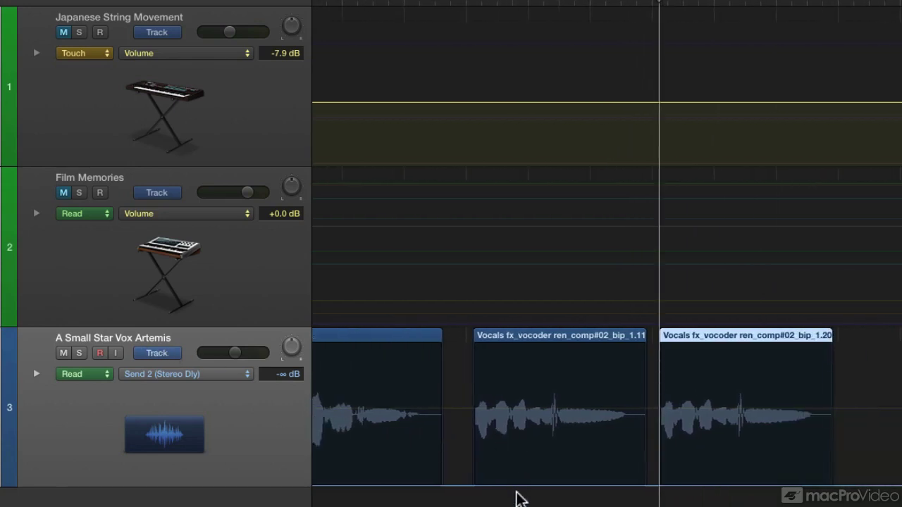
pyautogui.click(520, 486)
pyautogui.click(577, 486)
pyautogui.click(632, 486)
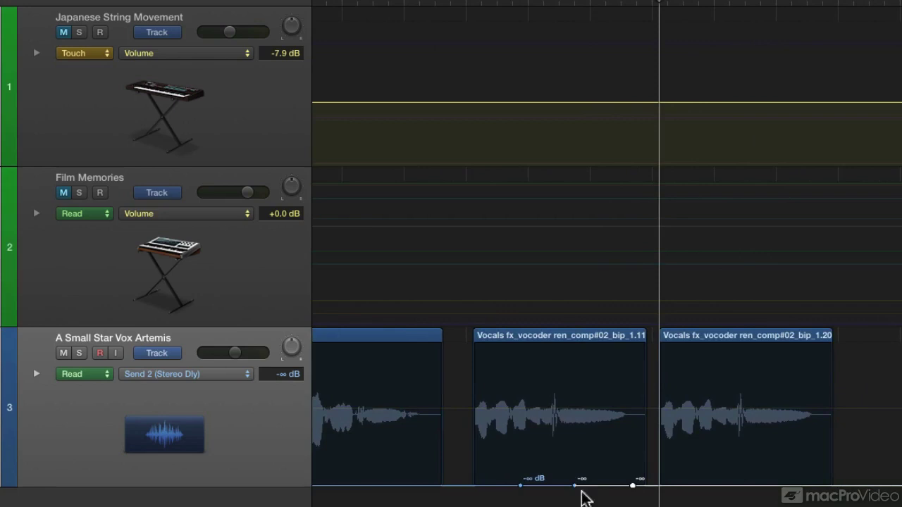
pyautogui.moveTo(576, 485); pyautogui.dragTo(575, 429)
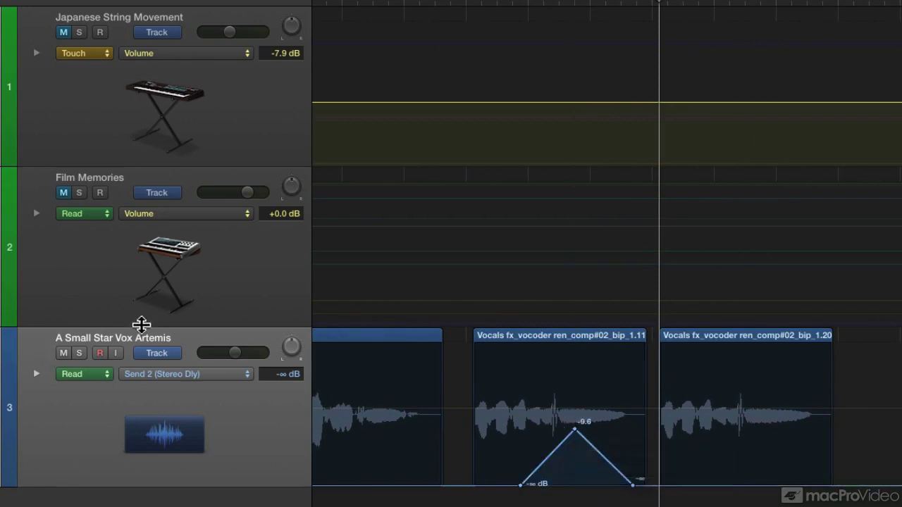
# Return the vocal track's automation mode to Region
pyautogui.click(175, 355)
pyautogui.click(175, 355)
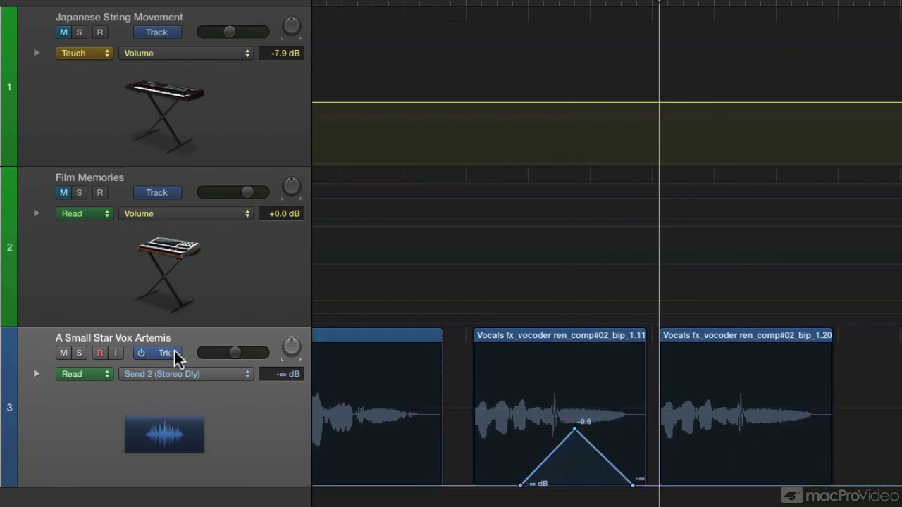
pyautogui.click(175, 355)
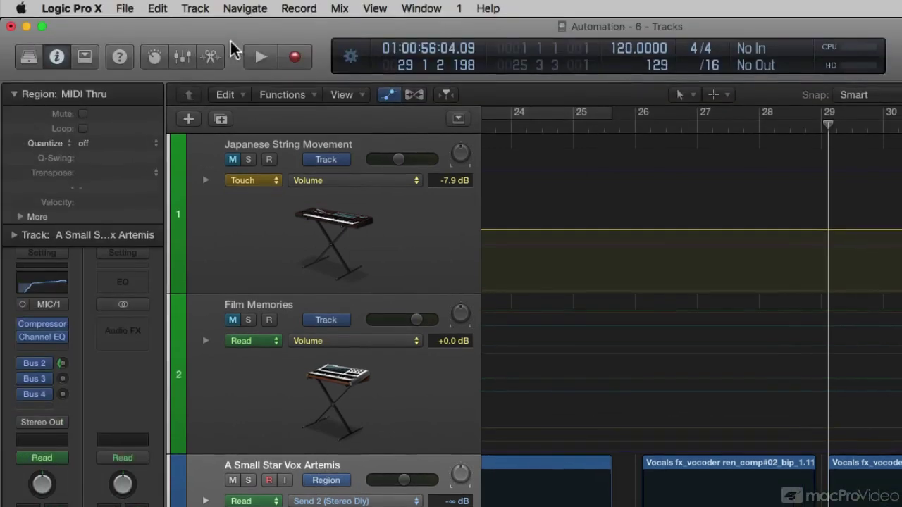
pyautogui.click(125, 9)
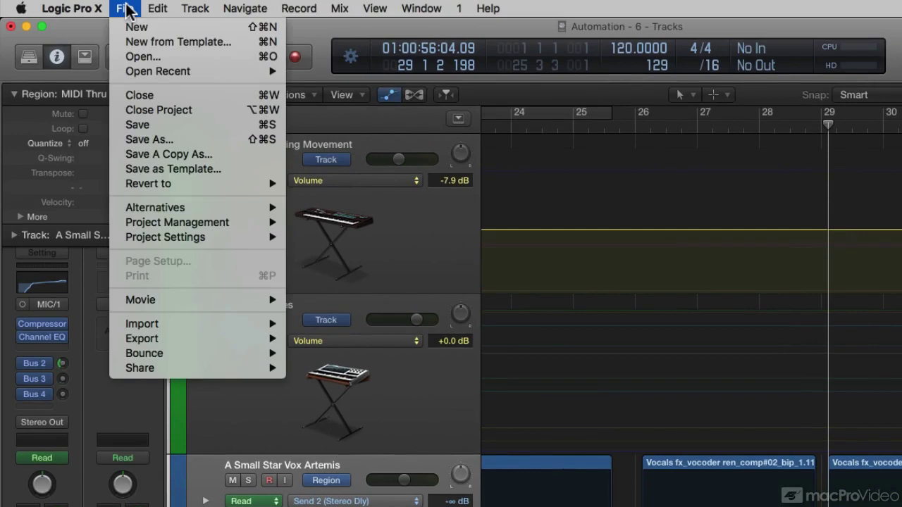
pyautogui.moveTo(185, 235)
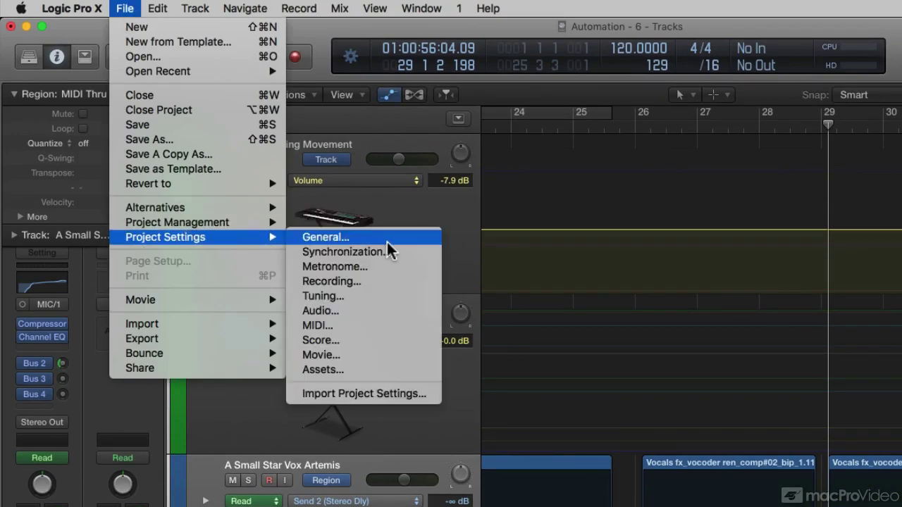
pyautogui.click(365, 237)
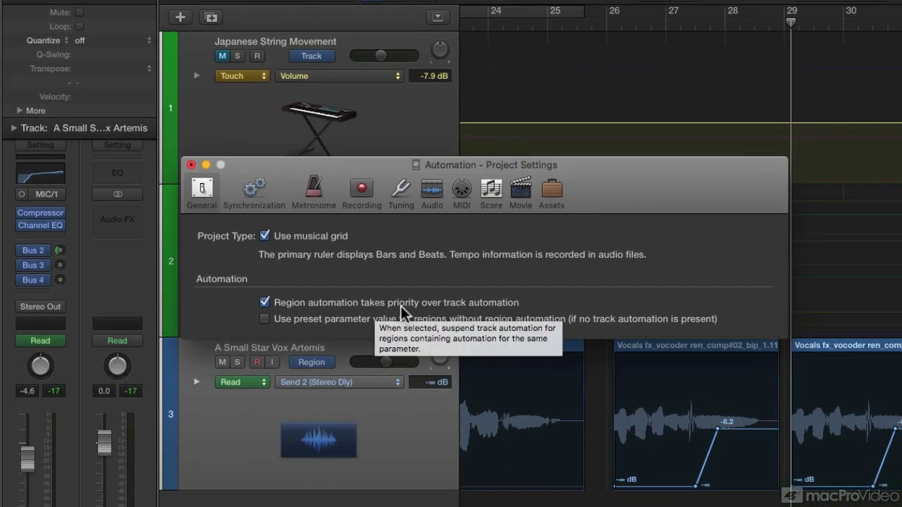
# Close Project Settings and play the arrangement from bar 26
pyautogui.click(191, 164)
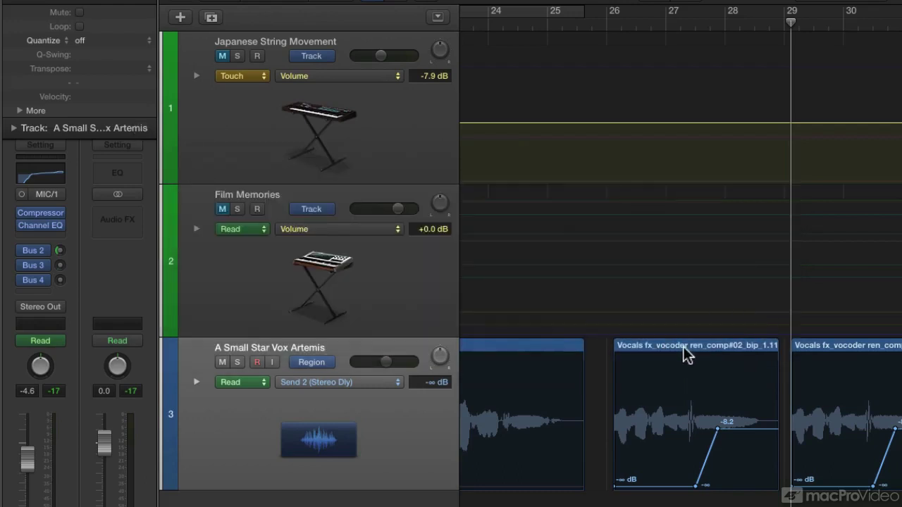
pyautogui.click(620, 26)
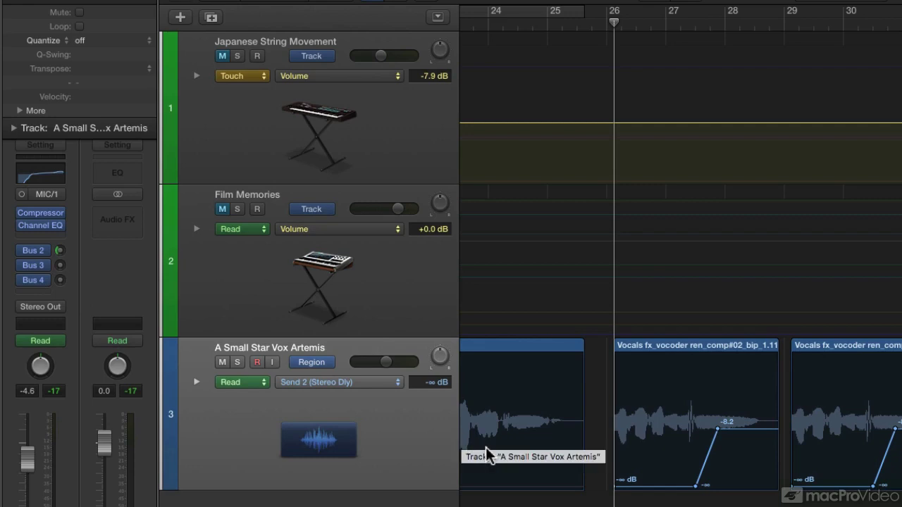
pyautogui.press('space')
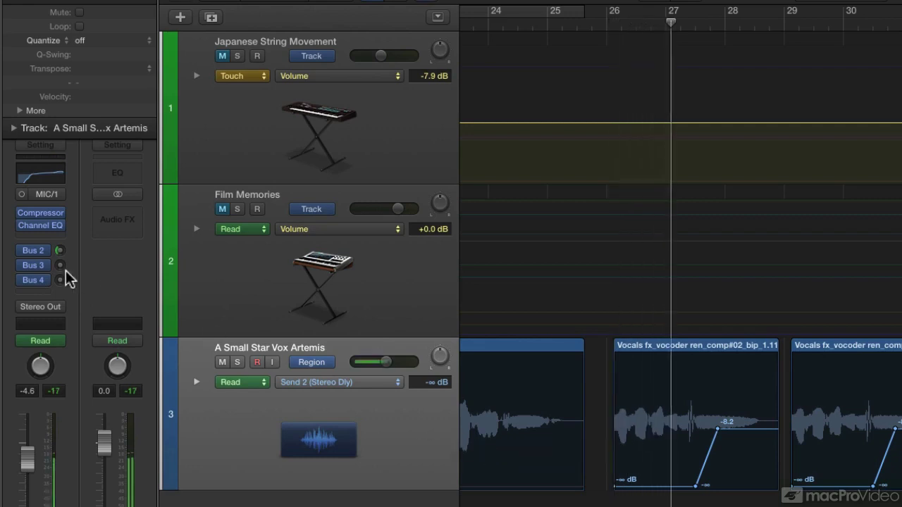